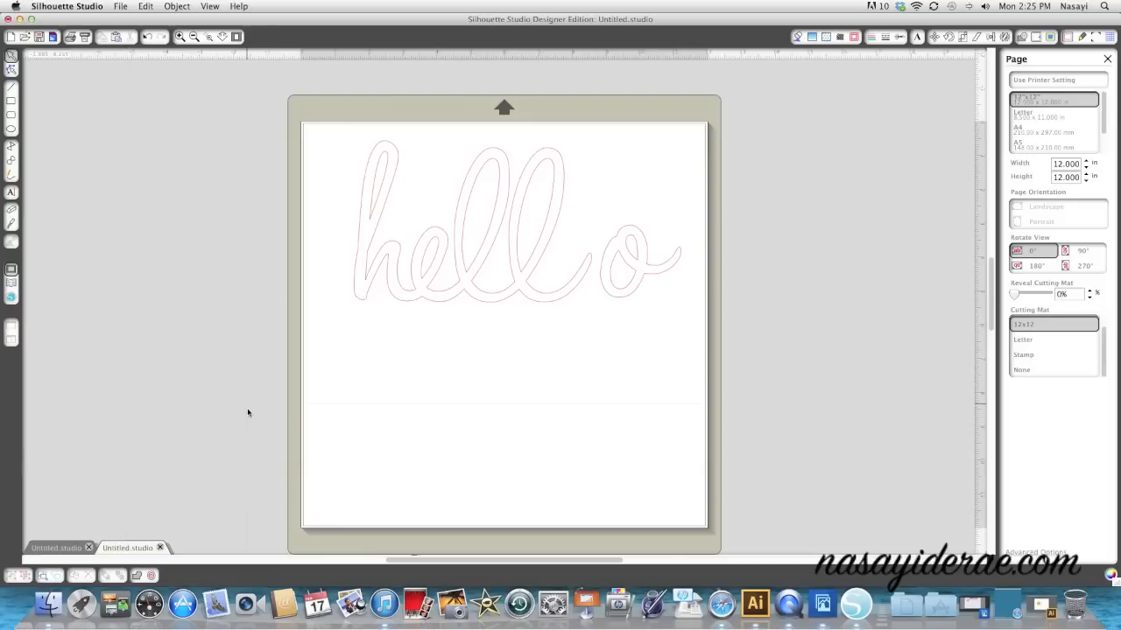
Move the separate letter o toward the word so it overlaps the end of the second l's connecting tail.
{"action": "left_click", "coordinate": [624, 298]}
{"action": "left_click_drag", "start_coordinate": [624, 298], "coordinate": [601, 303]}
{"action": "left_click", "coordinate": [602, 305]}
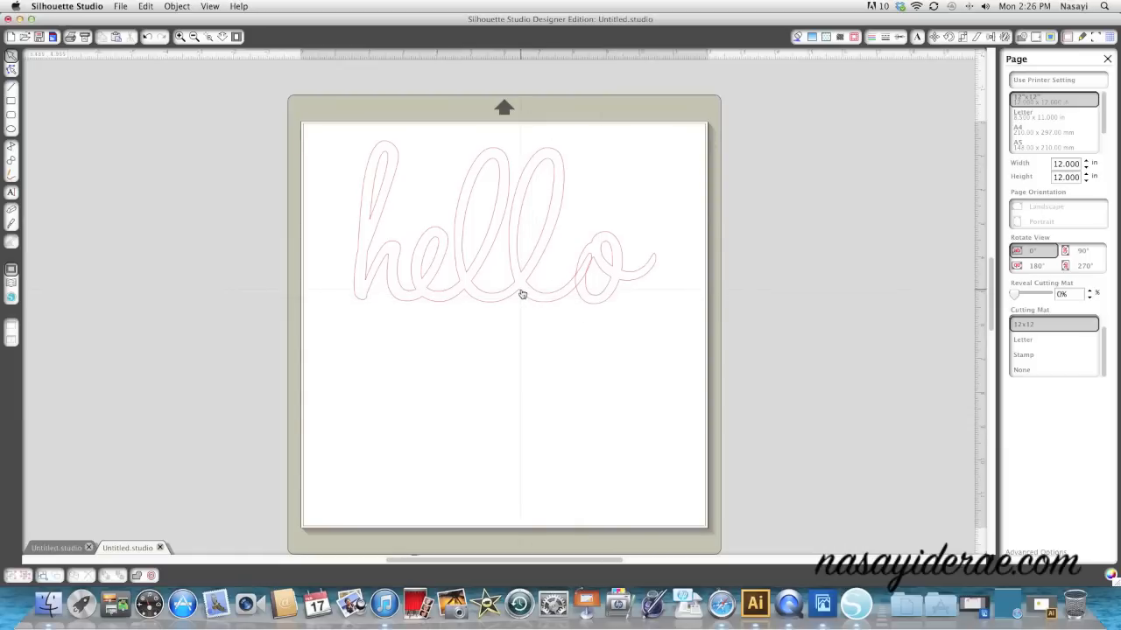
{"action": "mouse_move", "coordinate": [607, 298]}
{"action": "left_mouse_down"}
{"action": "mouse_move", "coordinate": [643, 292]}
{"action": "mouse_move", "coordinate": [590, 296]}
{"action": "left_mouse_up"}
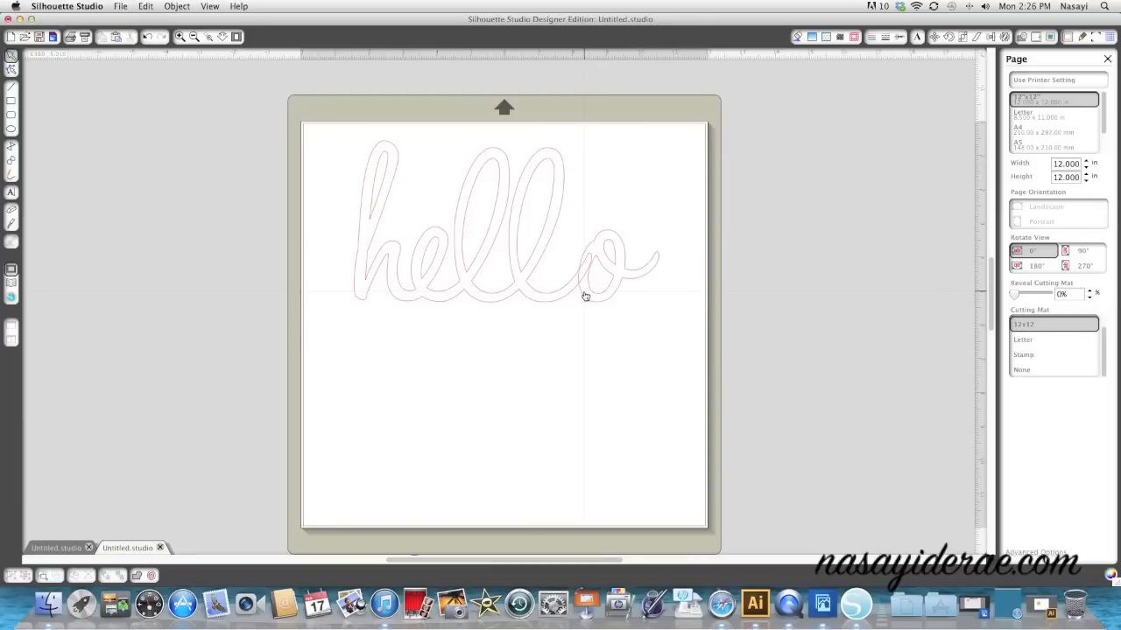
Delete the edit points at the end of the second l's tail to shorten it clear of the o.
{"action": "double_click", "coordinate": [531, 290]}
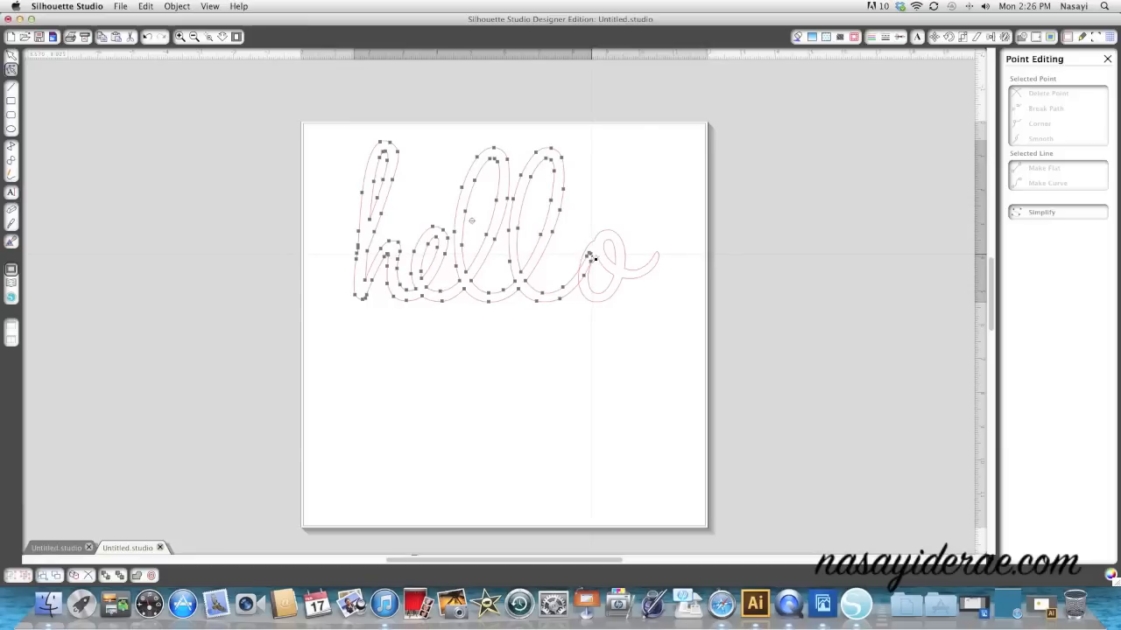
{"action": "left_click", "coordinate": [591, 258]}
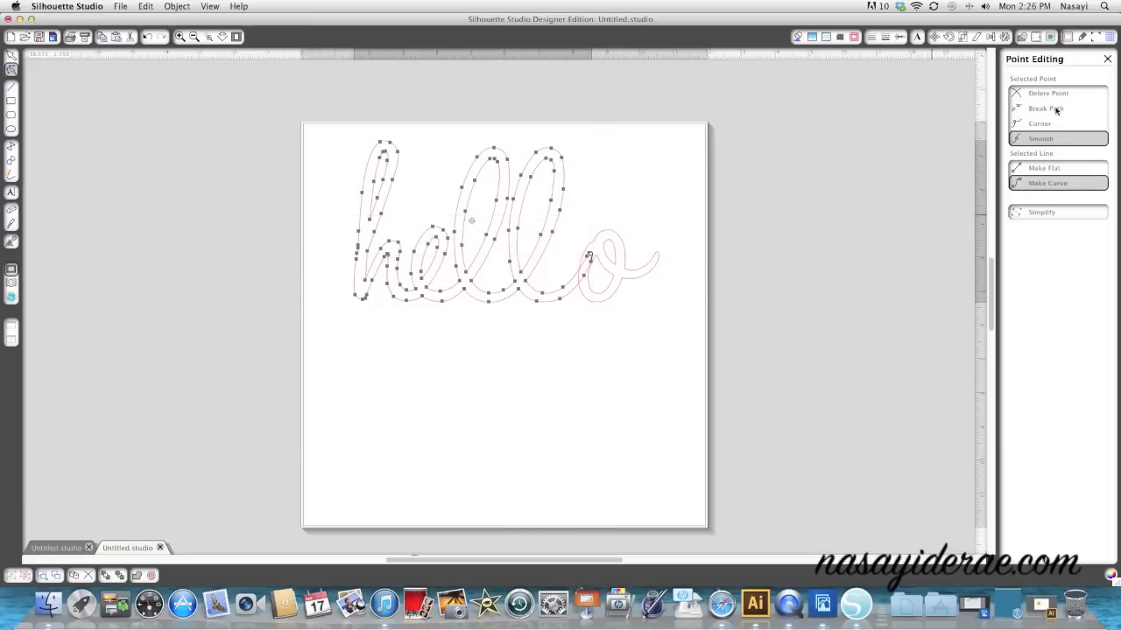
{"action": "left_click", "coordinate": [1053, 94]}
{"action": "left_click", "coordinate": [1052, 95]}
{"action": "left_click", "coordinate": [1052, 96]}
{"action": "left_click", "coordinate": [589, 256]}
{"action": "left_click", "coordinate": [1041, 97]}
{"action": "left_click", "coordinate": [590, 258]}
{"action": "left_click", "coordinate": [1036, 98]}
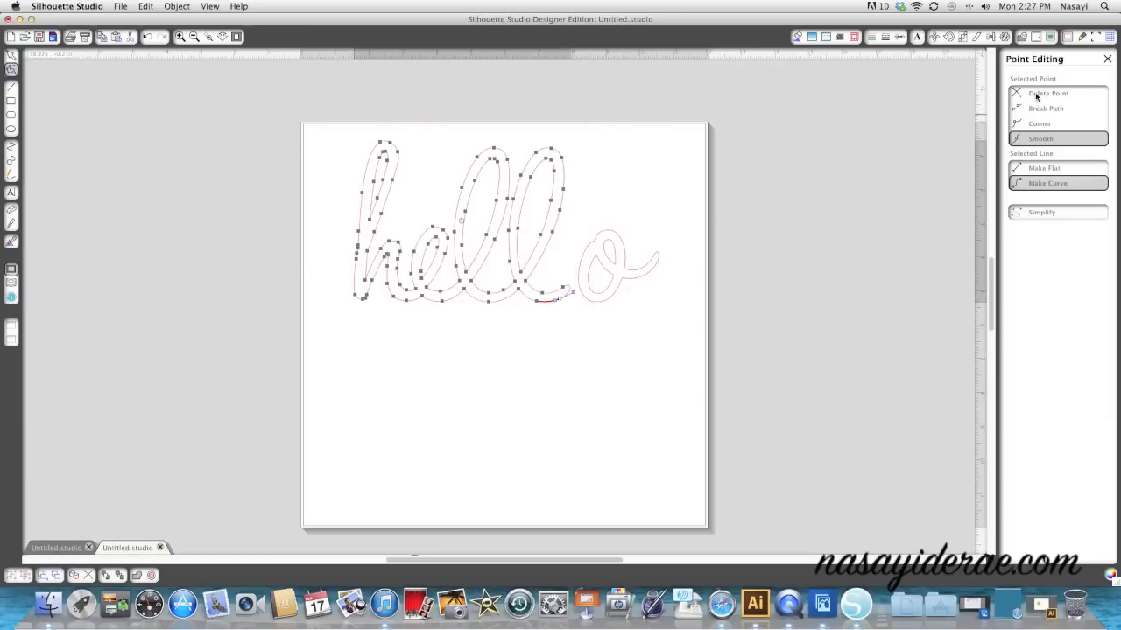
{"action": "left_click", "coordinate": [815, 245]}
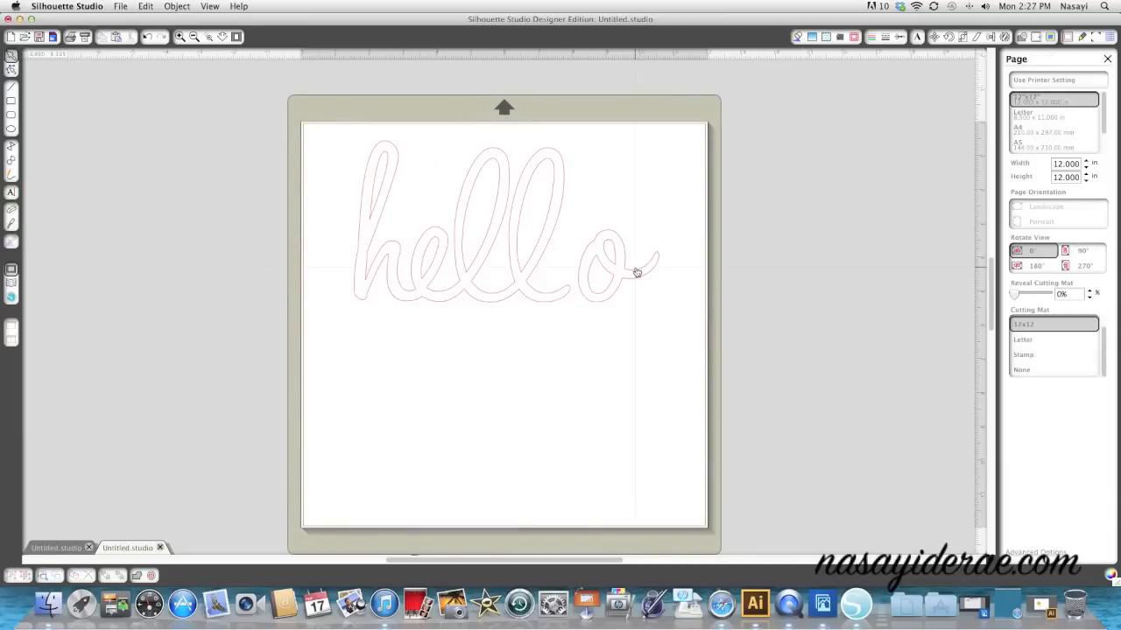
Move the o onto the shortened tail of the second l and weld both shapes into one word.
{"action": "left_click_drag", "start_coordinate": [633, 273], "coordinate": [613, 272]}
{"action": "left_click_drag", "start_coordinate": [281, 120], "coordinate": [660, 319]}
{"action": "left_click", "coordinate": [111, 604]}
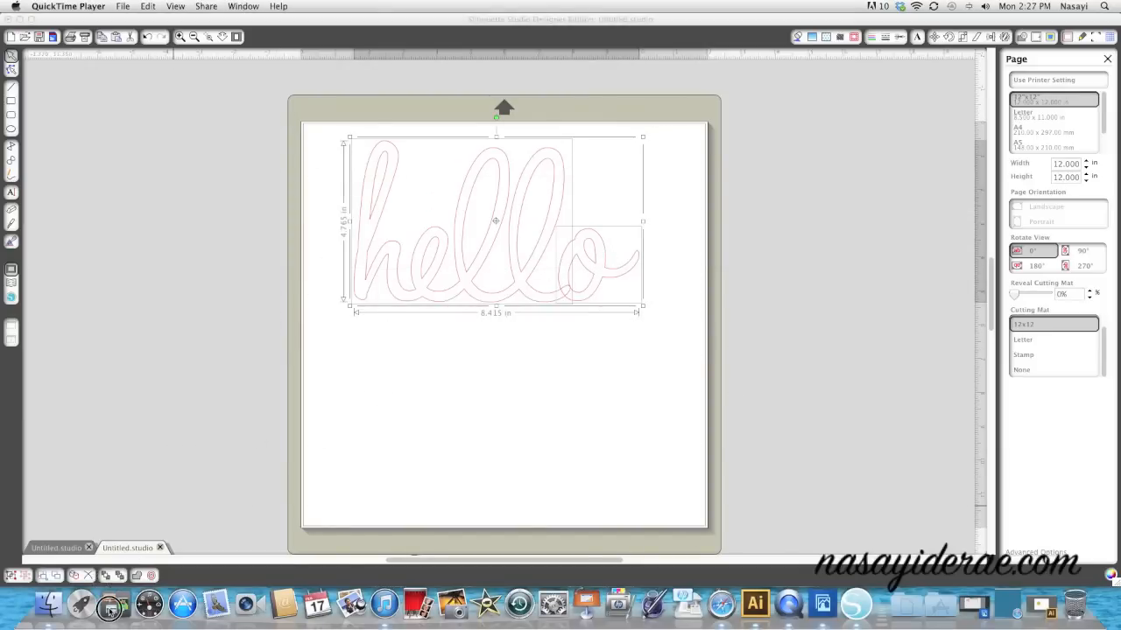
{"action": "left_click", "coordinate": [139, 577]}
{"action": "left_click", "coordinate": [423, 274]}
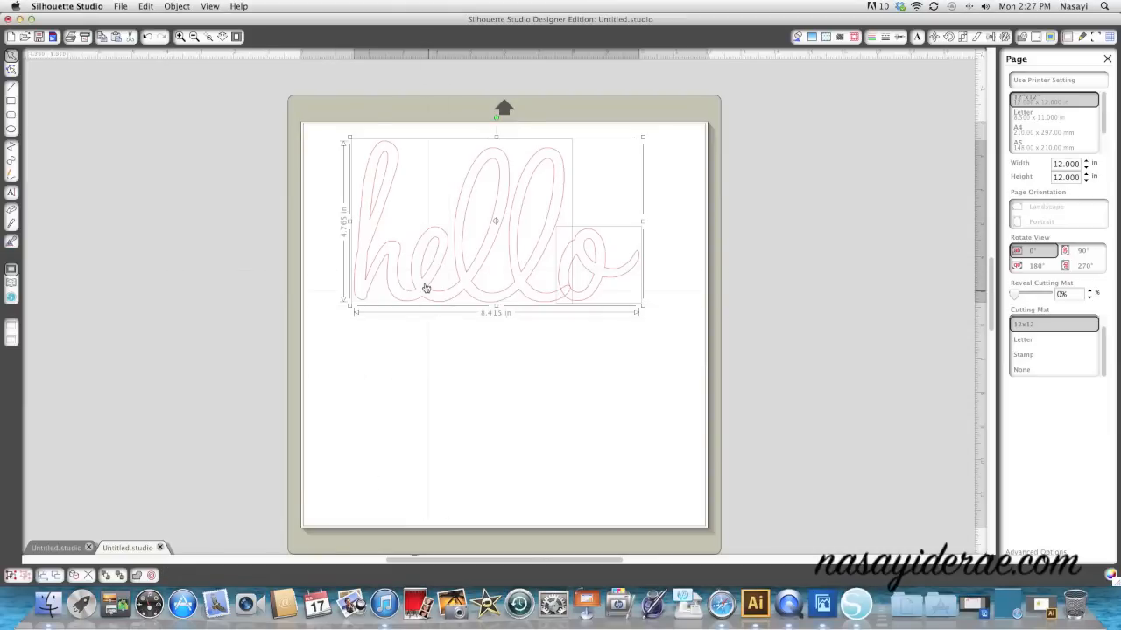
{"action": "right_click", "coordinate": [424, 282]}
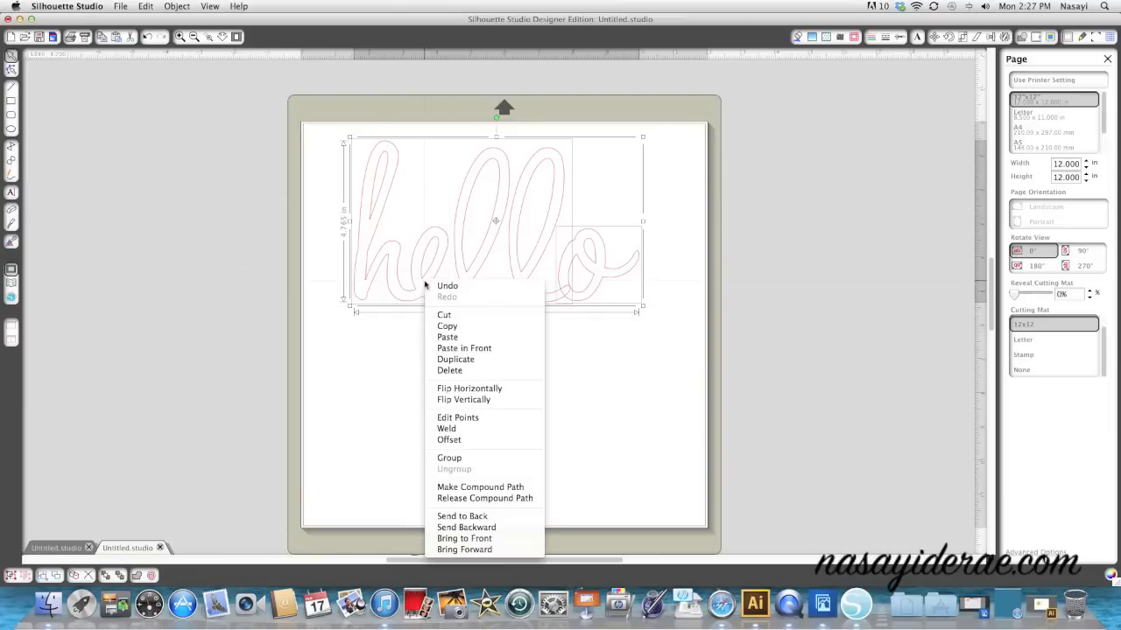
{"action": "left_click", "coordinate": [470, 430]}
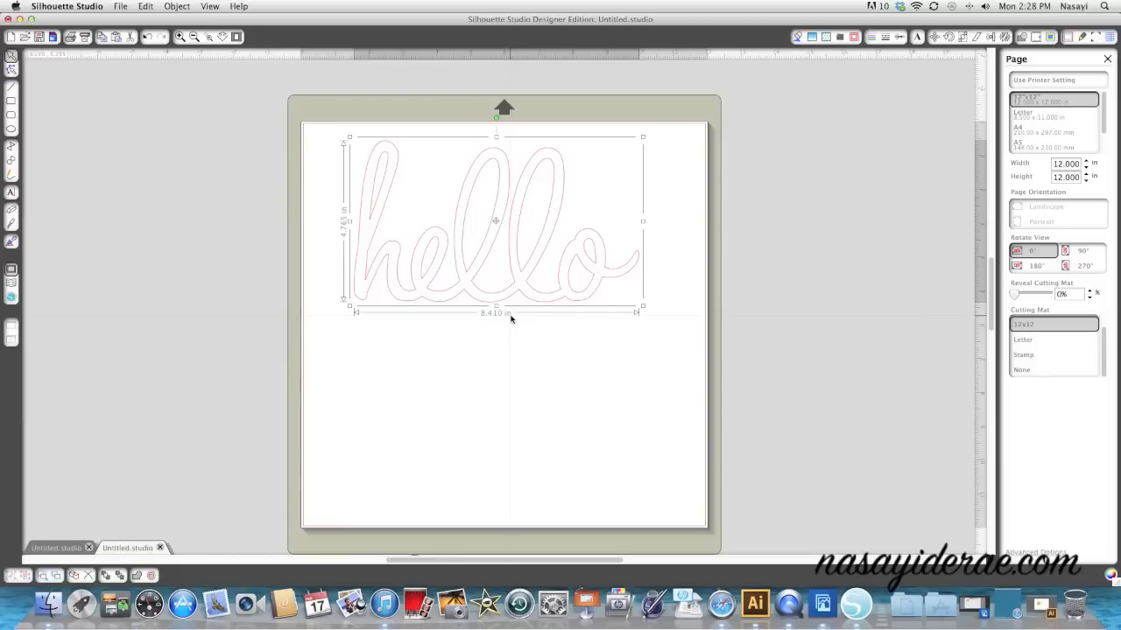
Delete the edit points at the end of the o's exit tail, cutting it down to a short stub.
{"action": "double_click", "coordinate": [639, 253]}
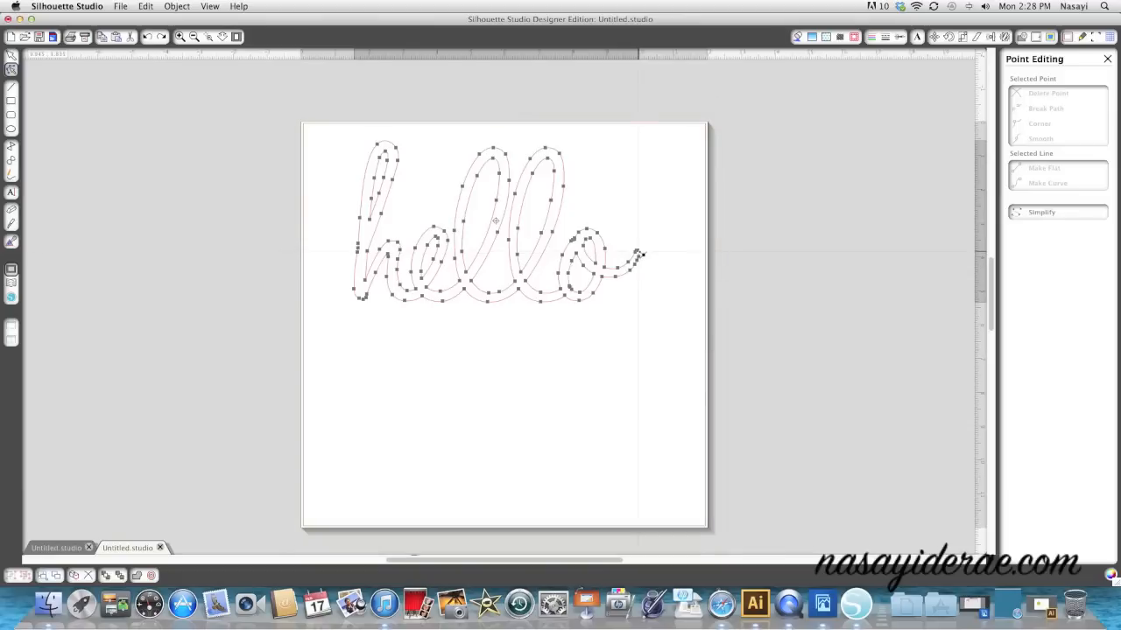
{"action": "left_click", "coordinate": [638, 254]}
{"action": "left_click", "coordinate": [1055, 97]}
{"action": "left_click", "coordinate": [1056, 97]}
{"action": "left_click", "coordinate": [1056, 98]}
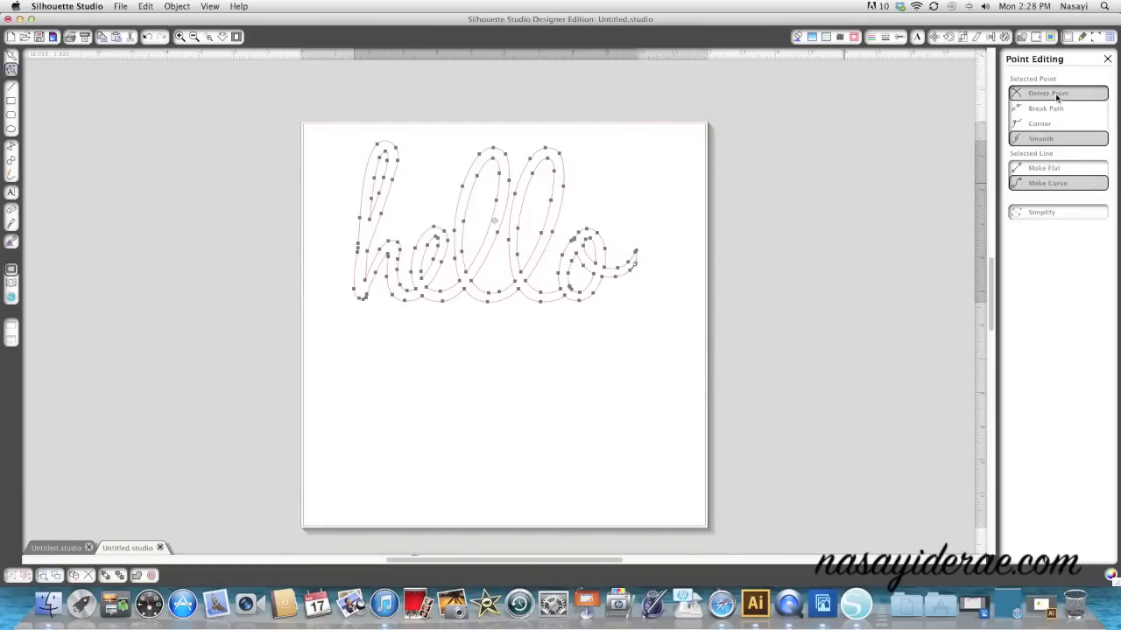
{"action": "left_click", "coordinate": [636, 252]}
{"action": "left_click", "coordinate": [1042, 93]}
{"action": "left_click", "coordinate": [636, 253]}
{"action": "left_click", "coordinate": [1066, 95]}
{"action": "left_click", "coordinate": [1065, 95]}
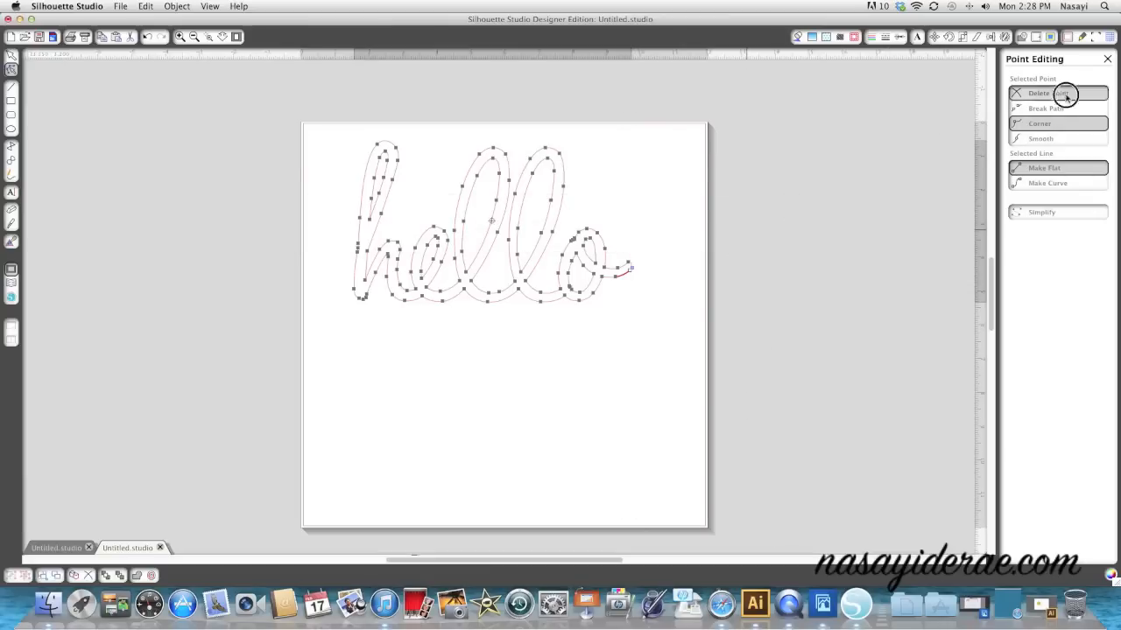
{"action": "left_click", "coordinate": [628, 262]}
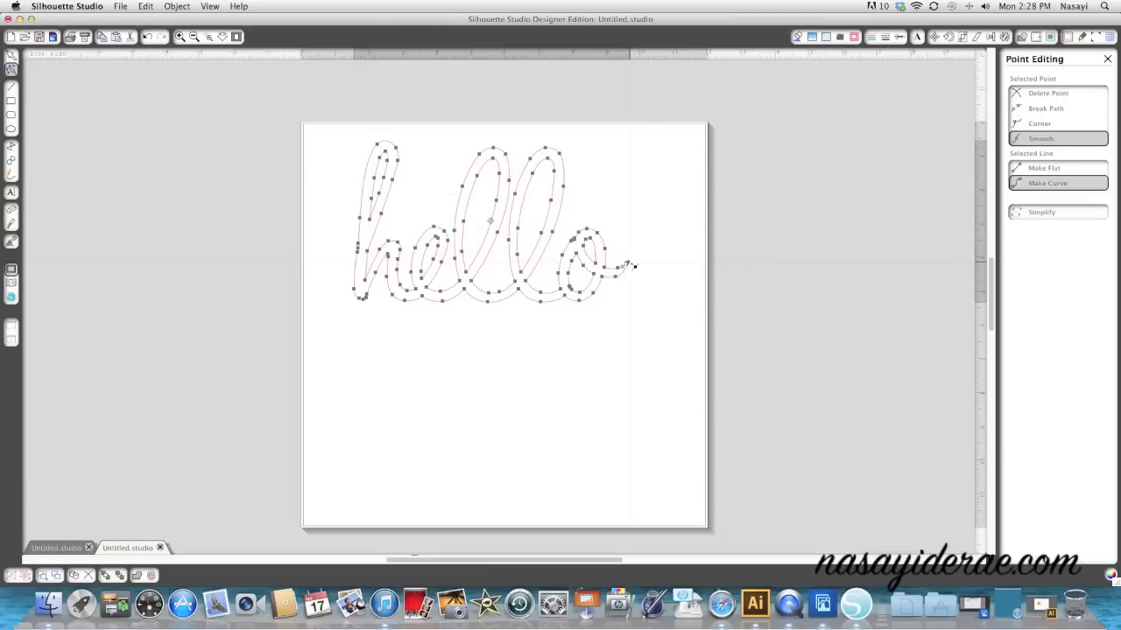
{"action": "left_click", "coordinate": [1052, 96]}
{"action": "left_click", "coordinate": [623, 268]}
{"action": "left_click", "coordinate": [1052, 96]}
{"action": "left_click", "coordinate": [856, 238]}
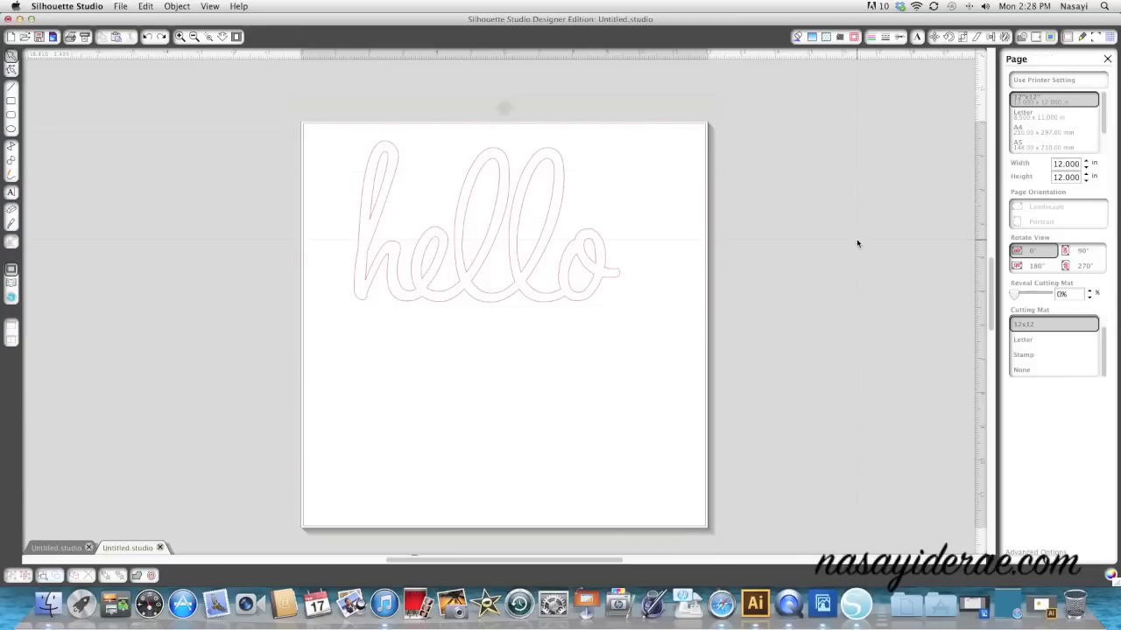